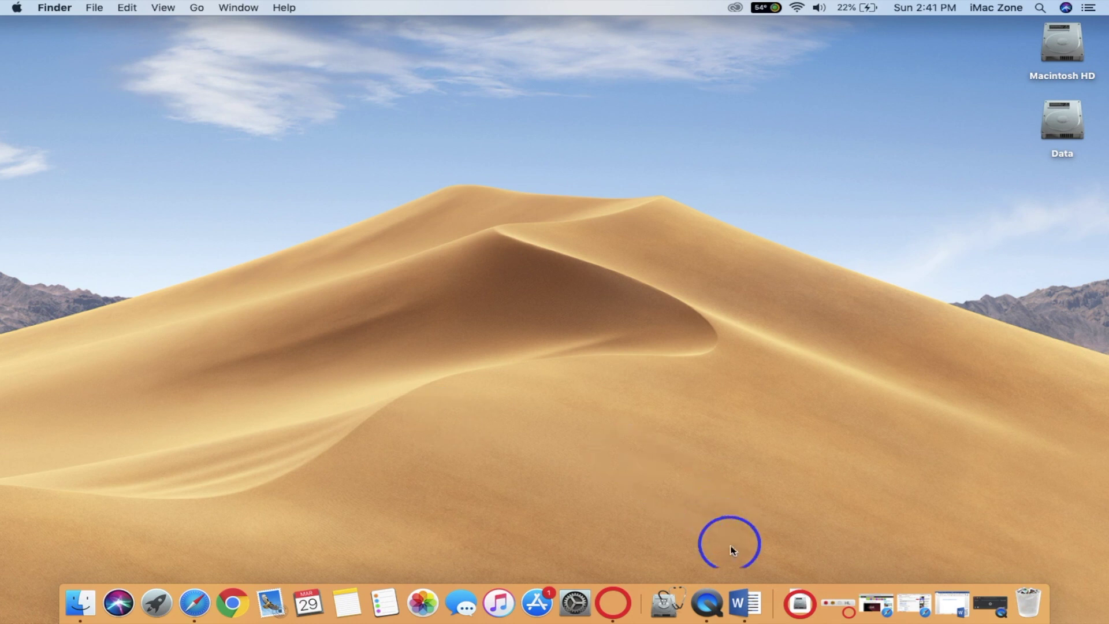
Step: Download Highlighter through the CNET link in the Word document, and put away the browser and document windows
left_click(740, 591)
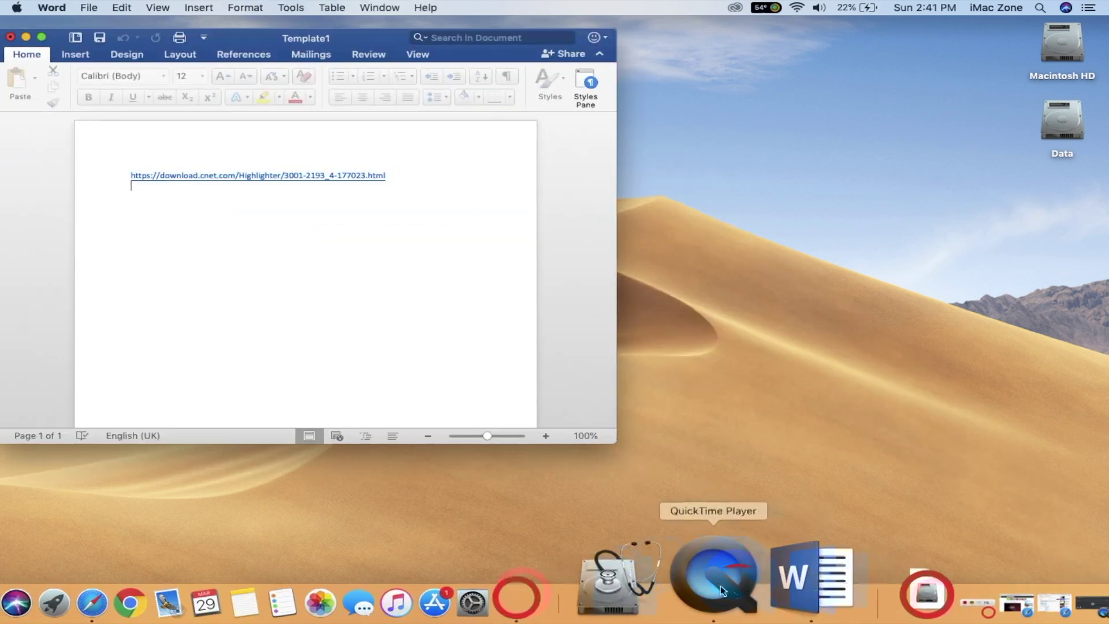
left_click(272, 176)
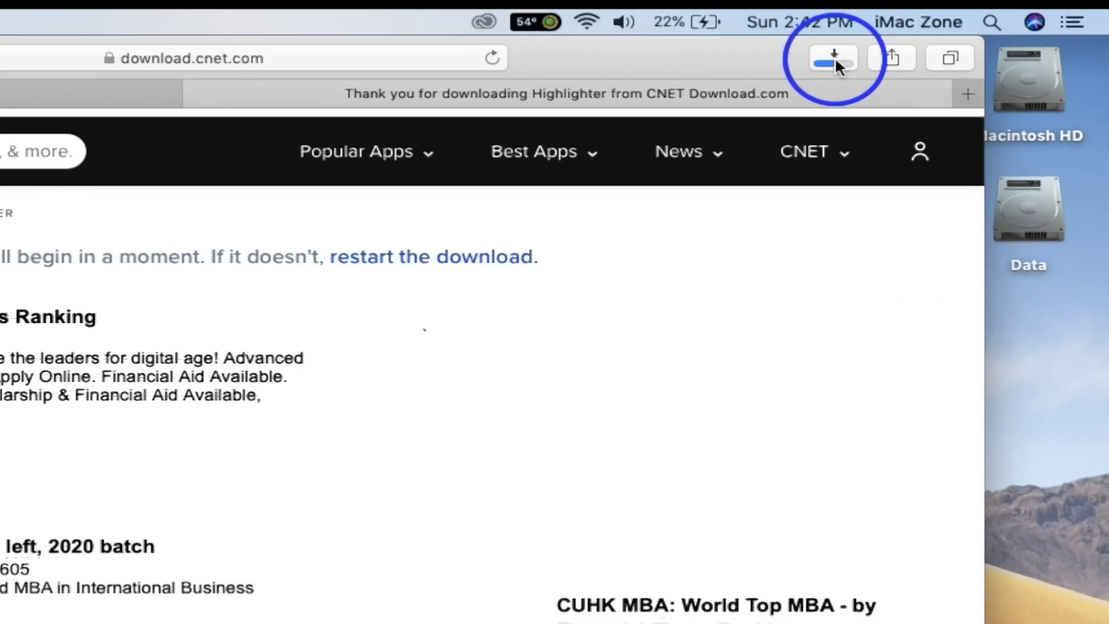
left_click(836, 60)
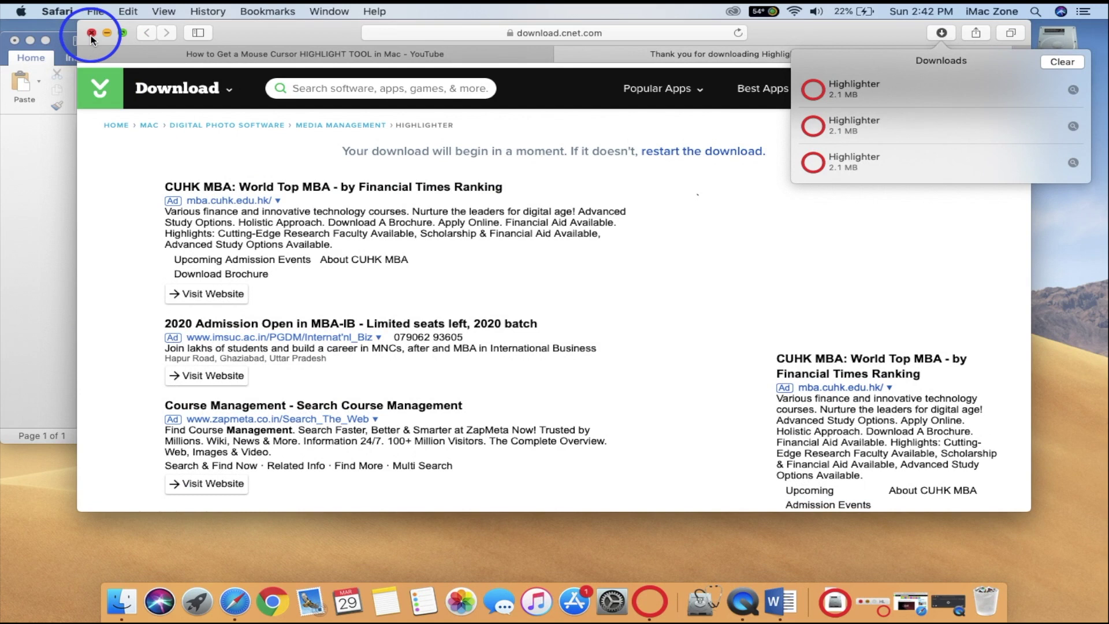
left_click(91, 39)
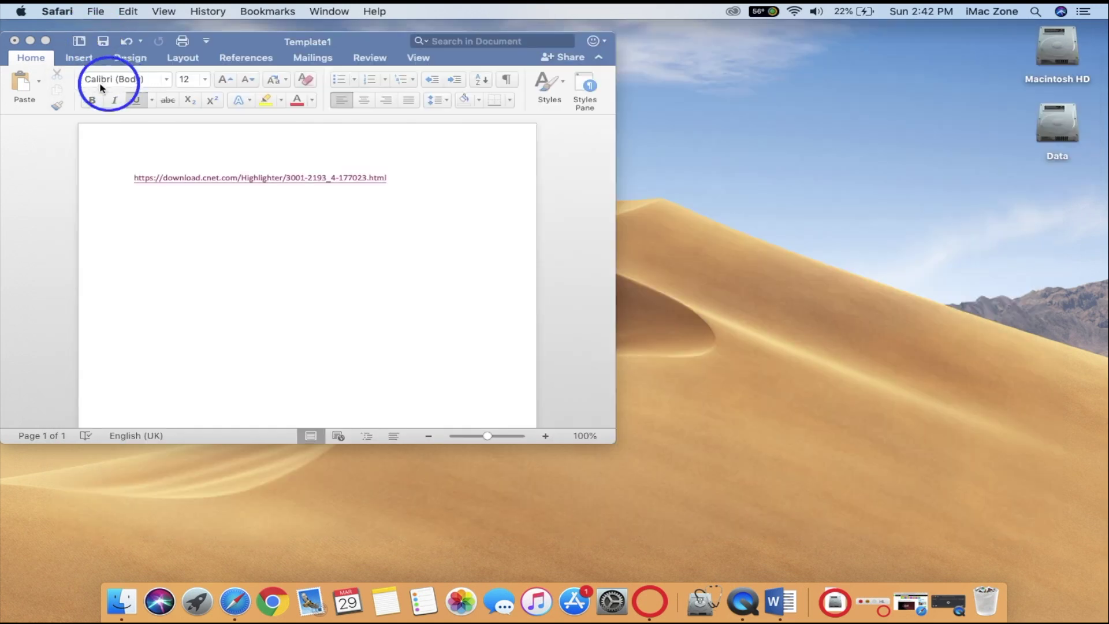
left_click(31, 40)
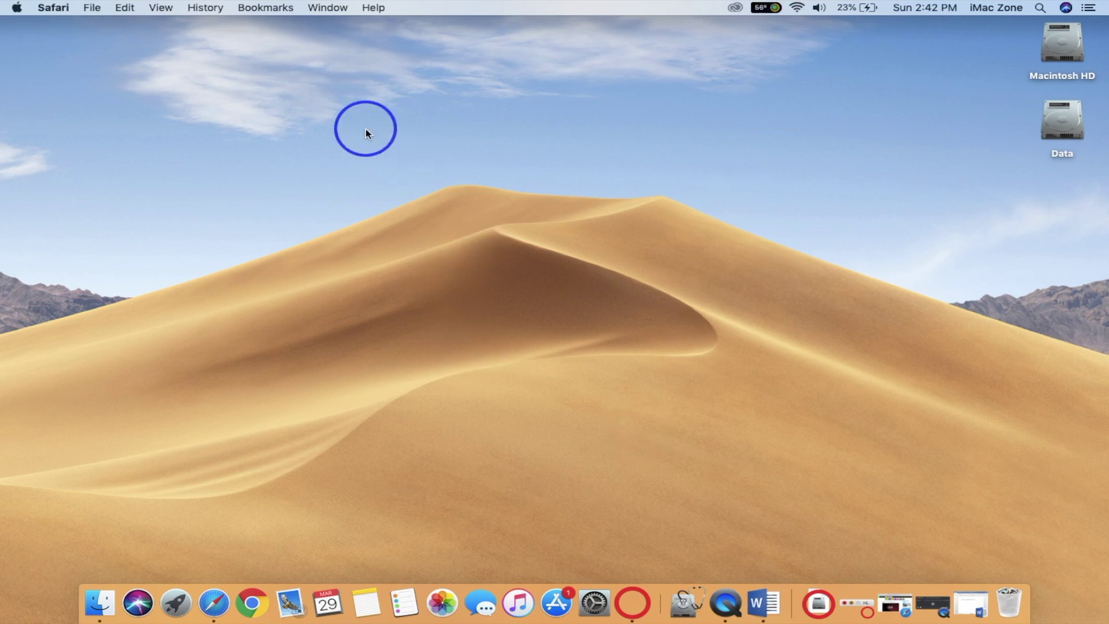
Step: Open the Downloads folder in a Finder window
left_click(223, 78)
left_click(196, 8)
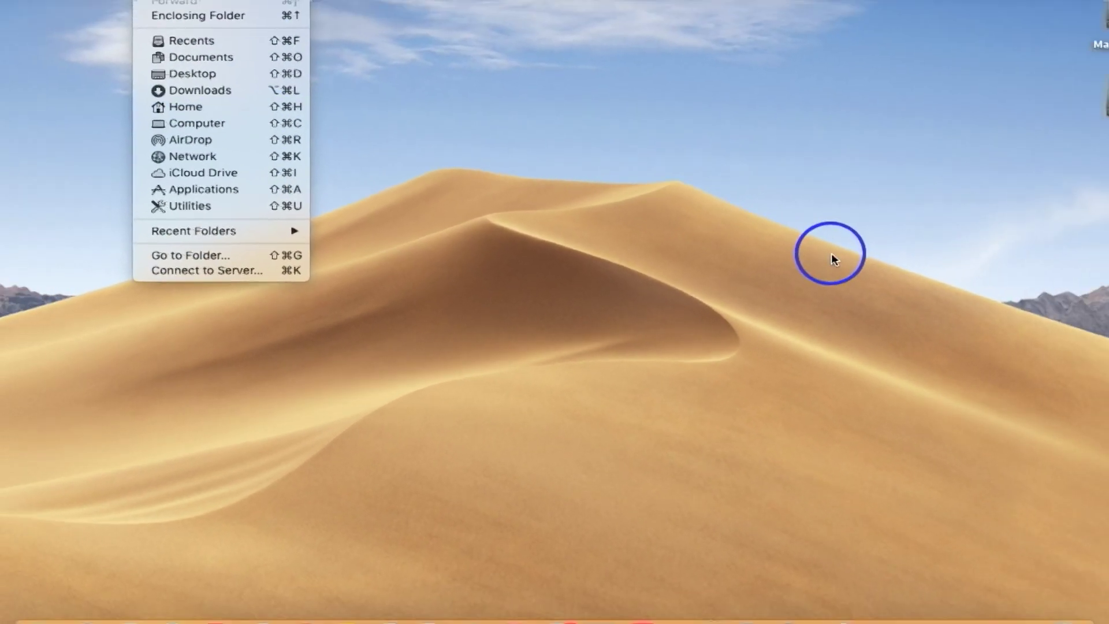
left_click(831, 253)
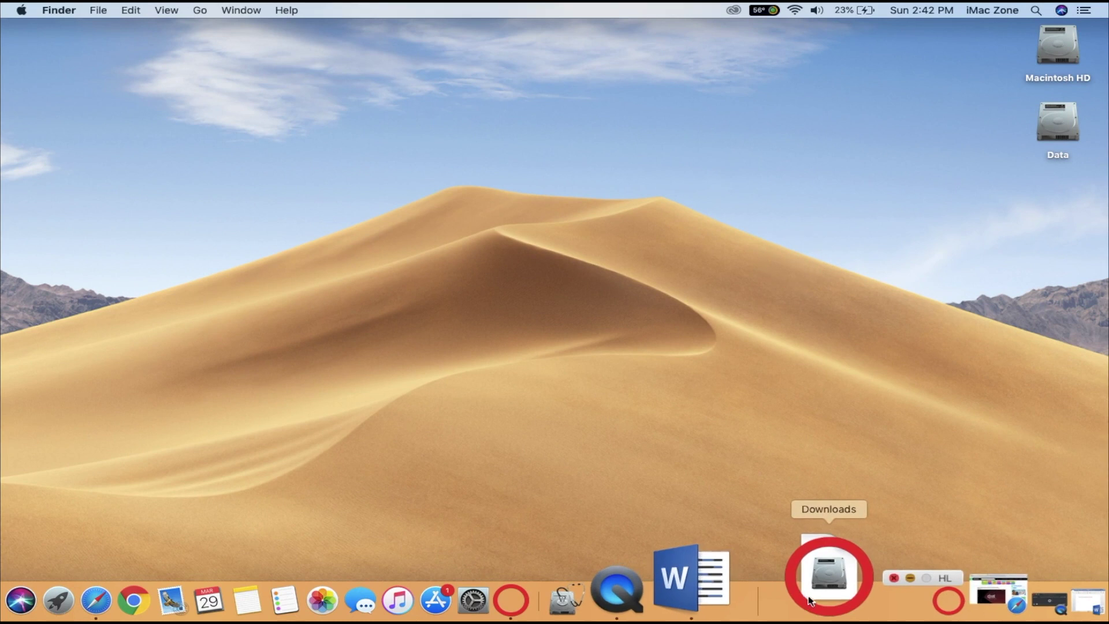
left_click(810, 586)
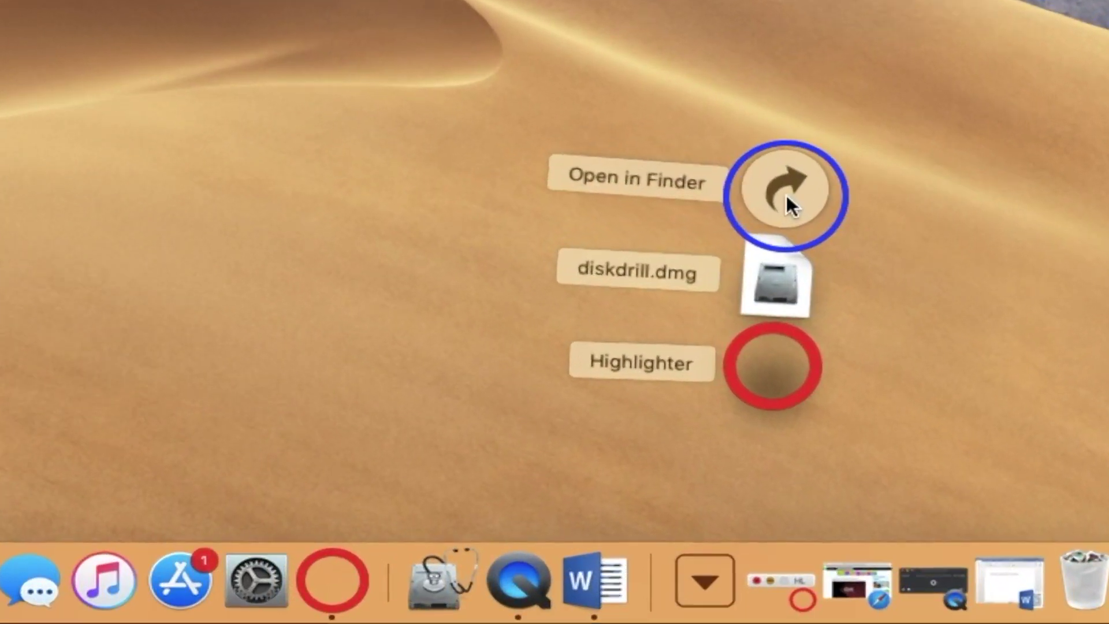
left_click(824, 407)
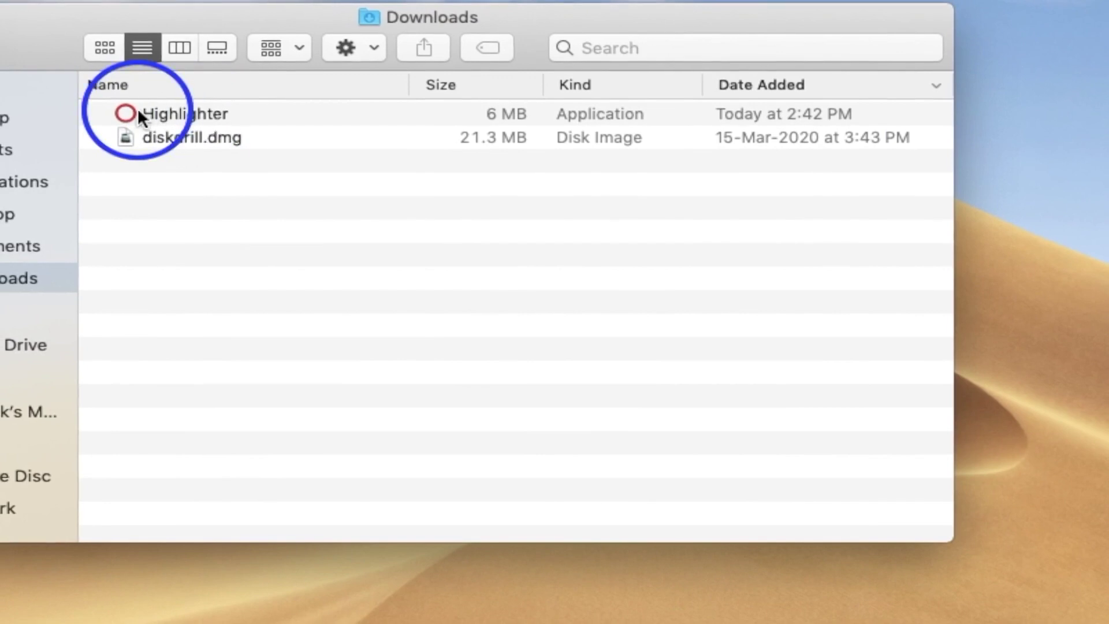
left_click(204, 116)
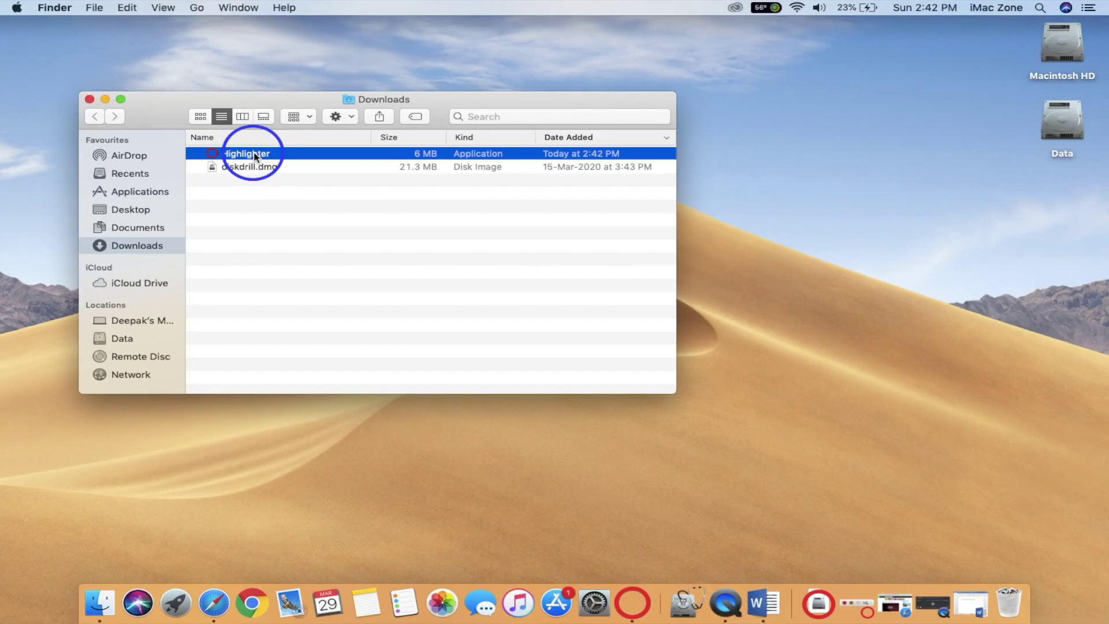
left_click_drag(254, 155, 167, 190)
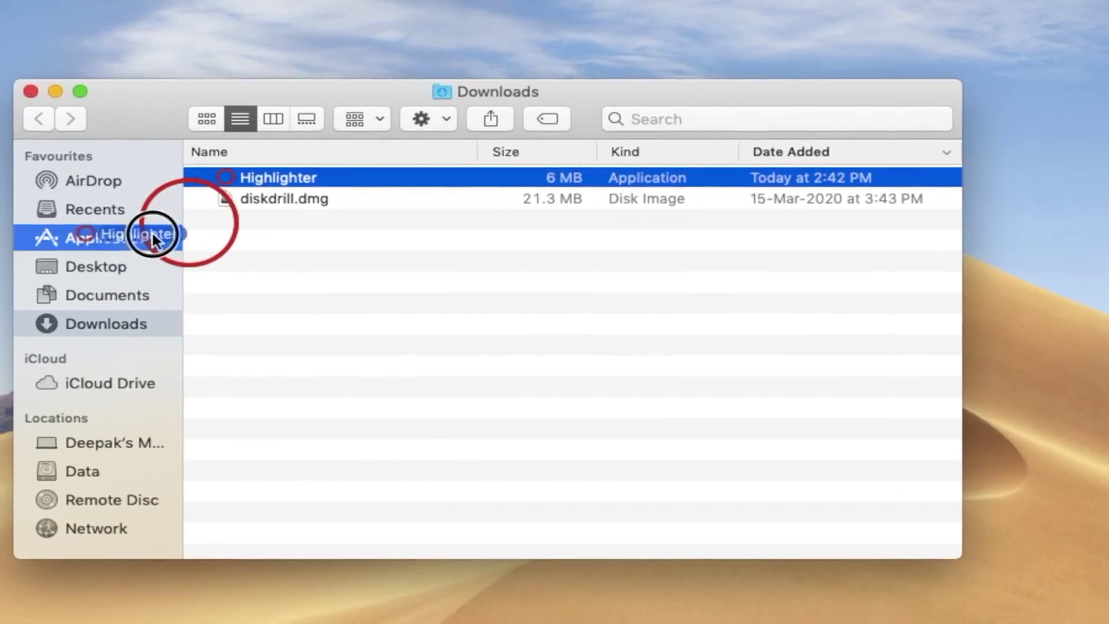
mouse_move(152, 234)
left_mouse_down()
mouse_move(135, 236)
mouse_move(293, 178)
left_mouse_up()
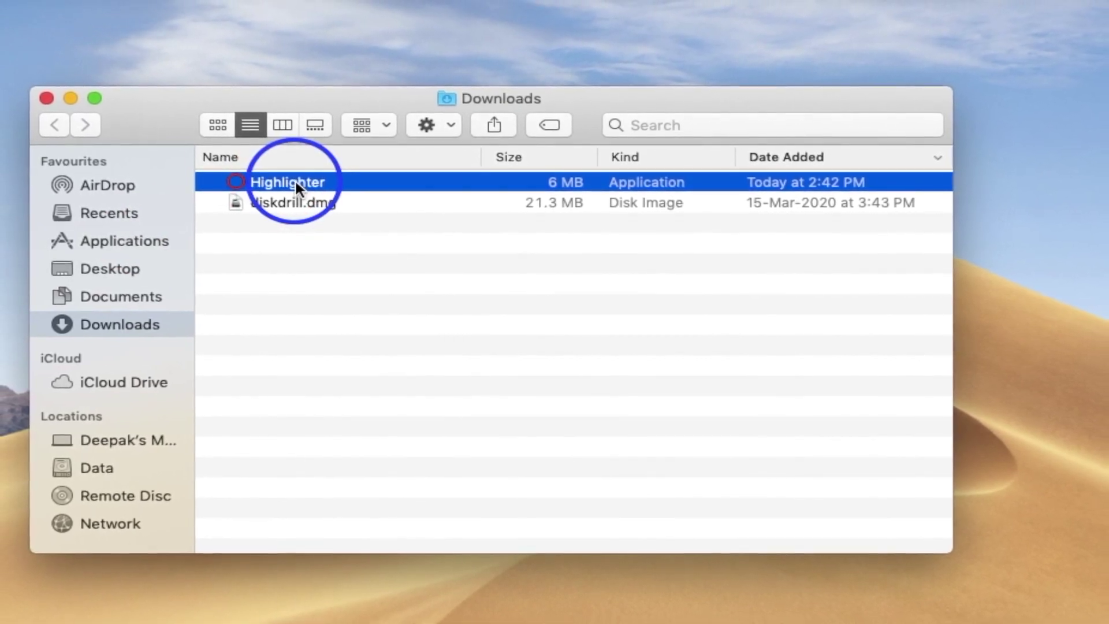
Step: Copy the Highlighter application from Downloads into the Applications folder and close the Finder window
right_click(295, 184)
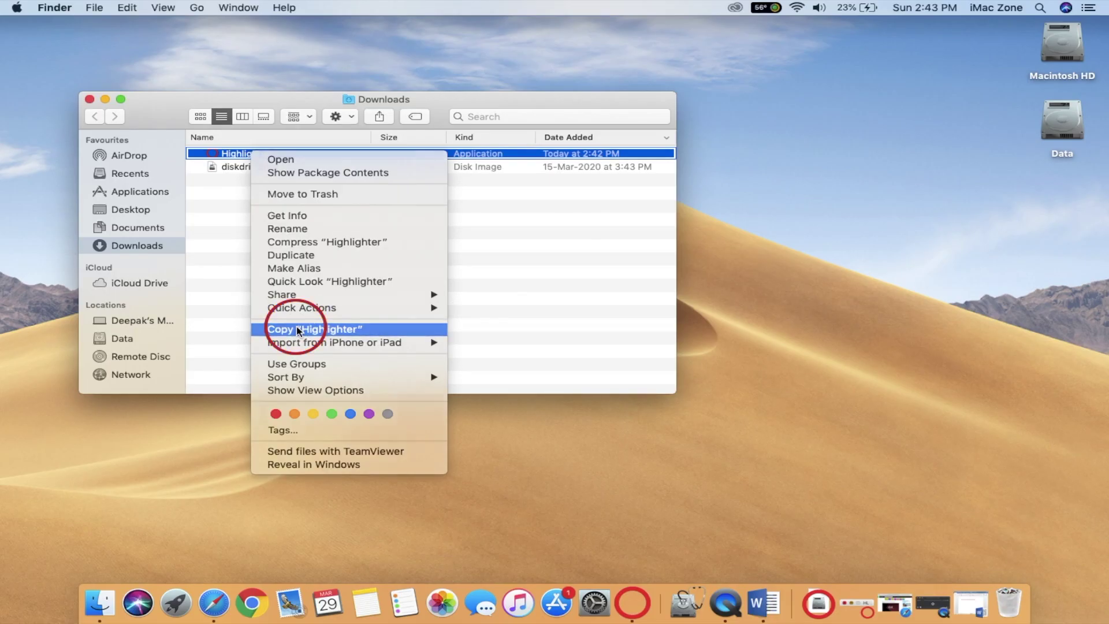
left_click(298, 331)
left_click(197, 8)
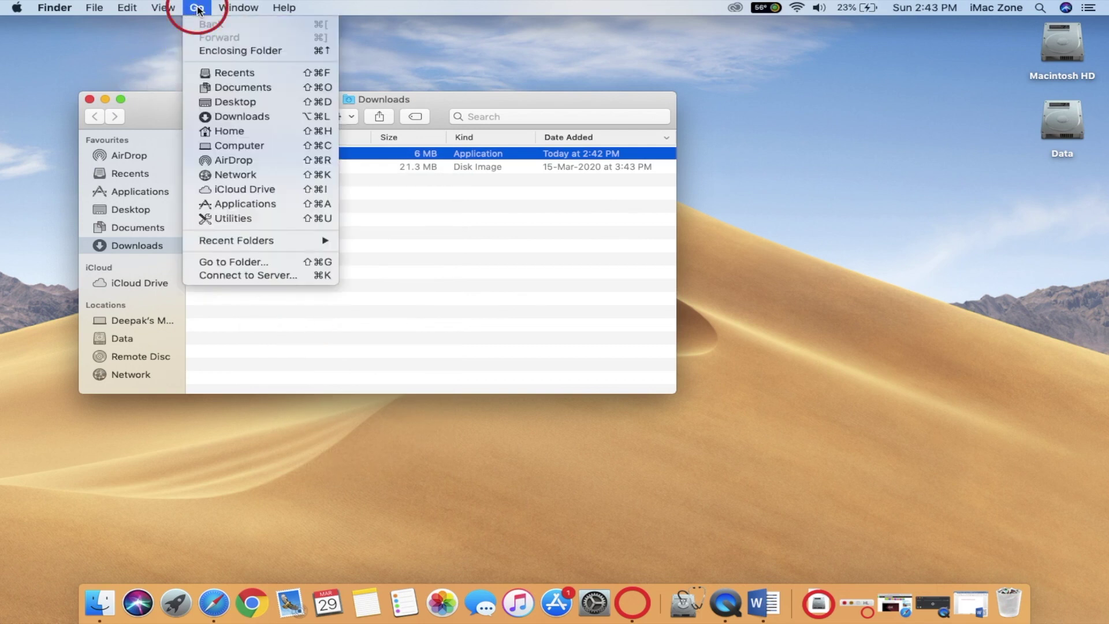
left_click(237, 203)
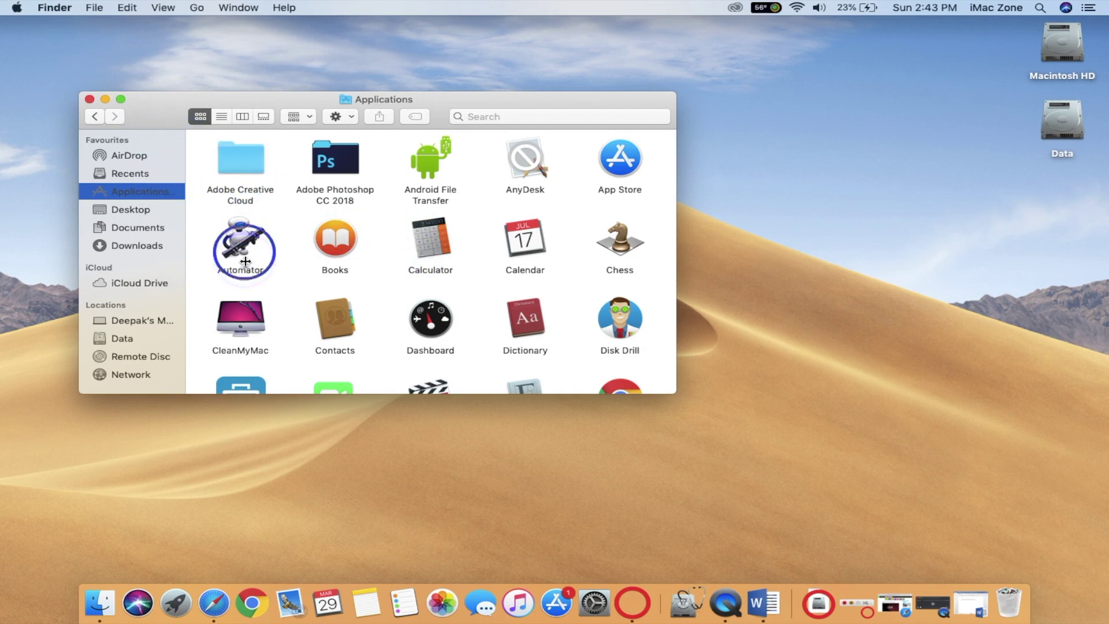
right_click(383, 227)
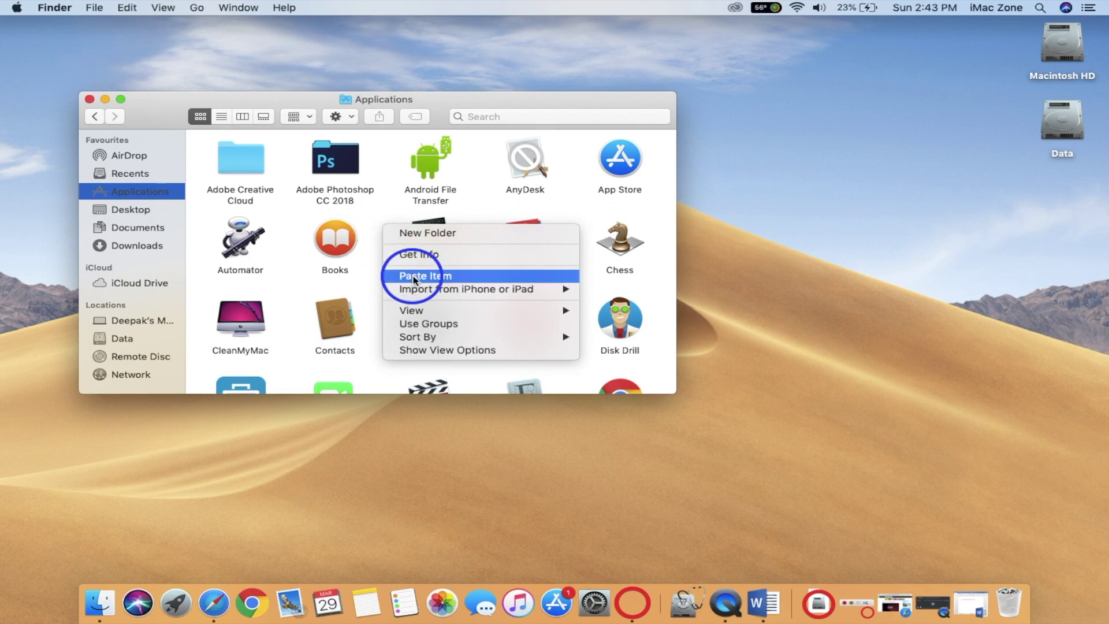
left_click(477, 192)
scroll(478, 192, "down", 5)
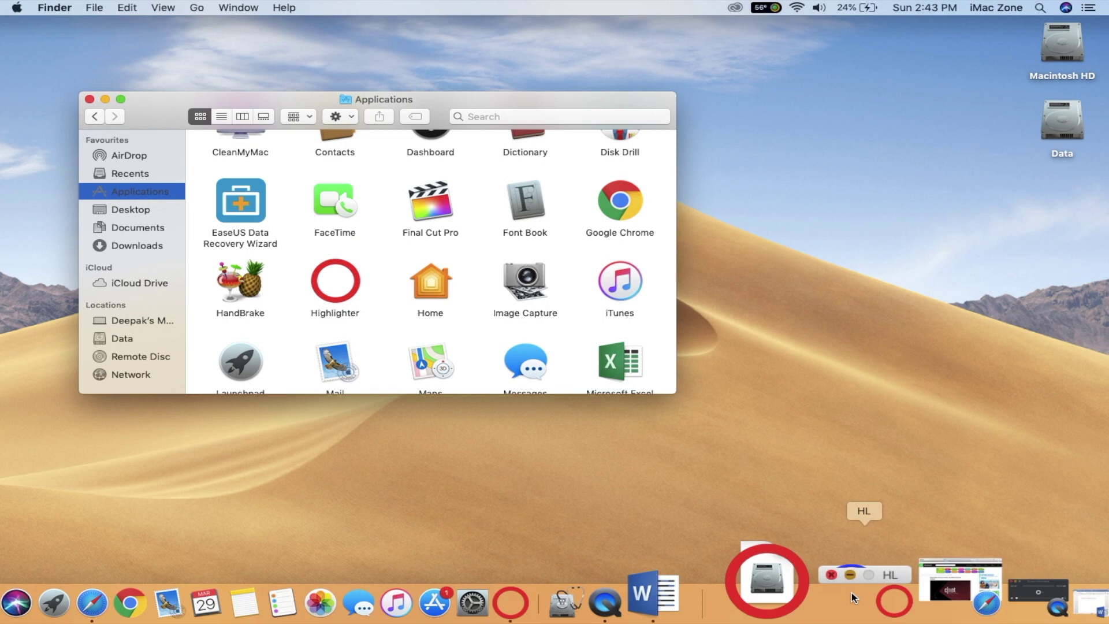
left_click(89, 98)
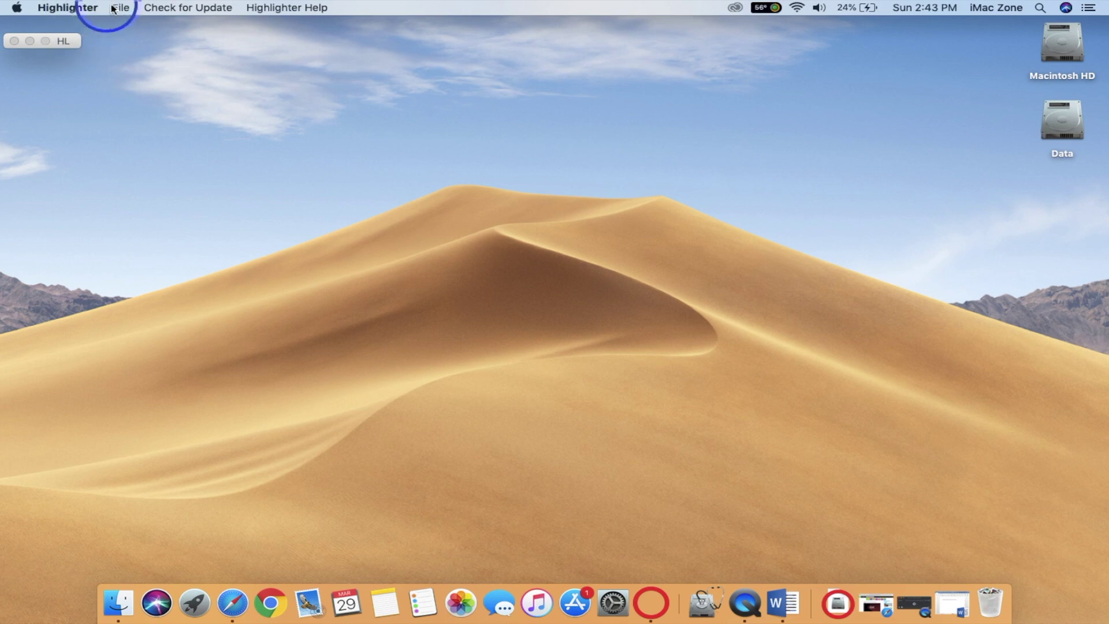
Step: Open Highlighter's preferences and move their window clear of the small HL window
left_click(85, 8)
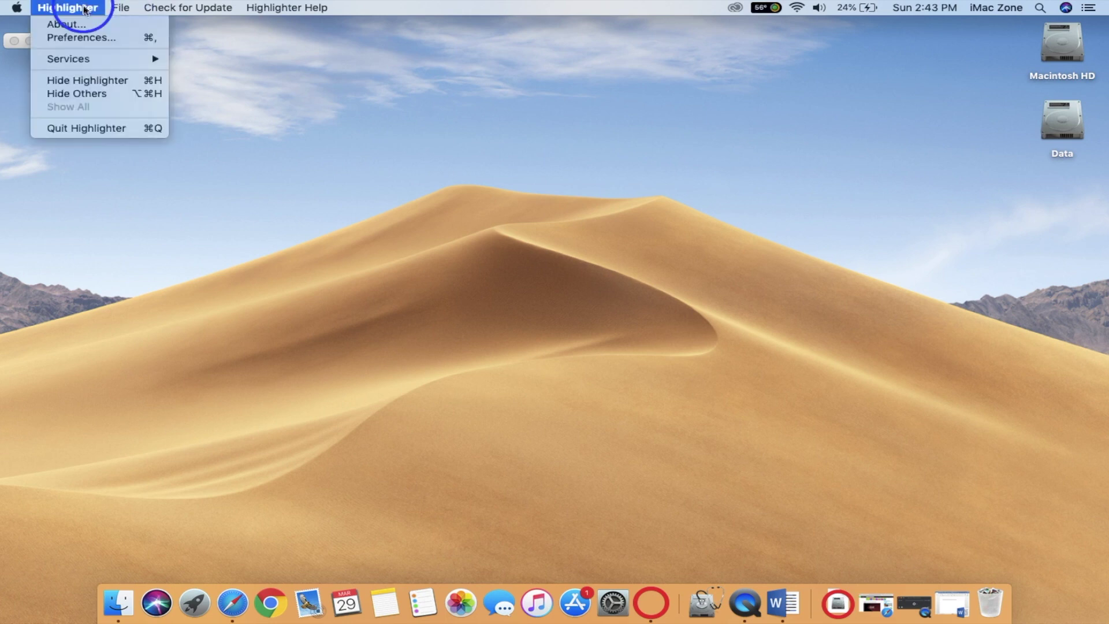
left_click(88, 38)
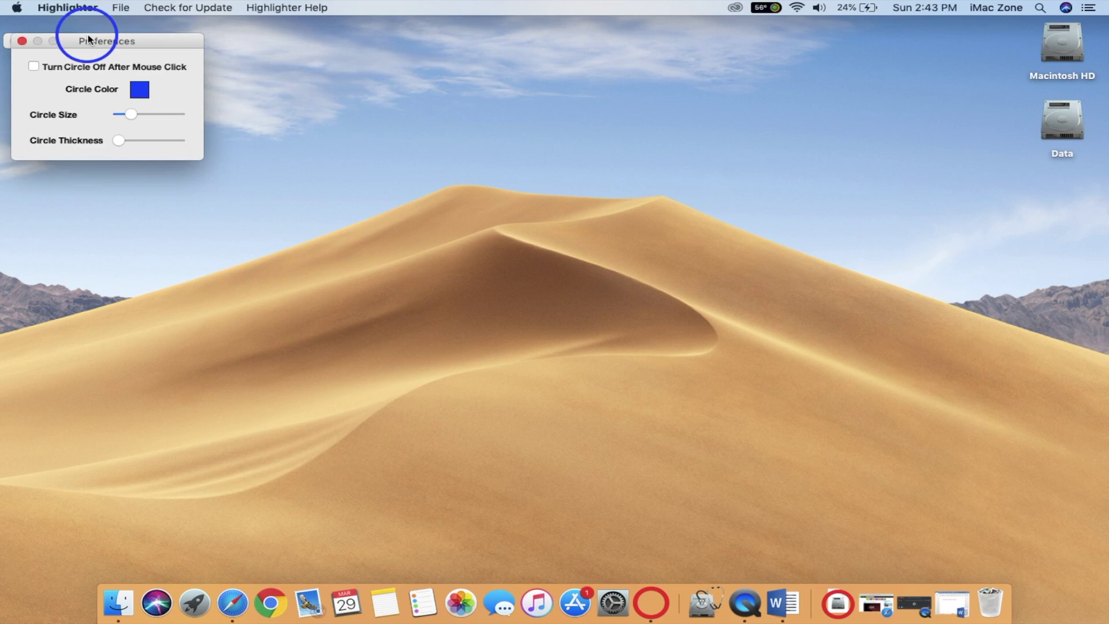
left_click_drag(97, 37, 241, 141)
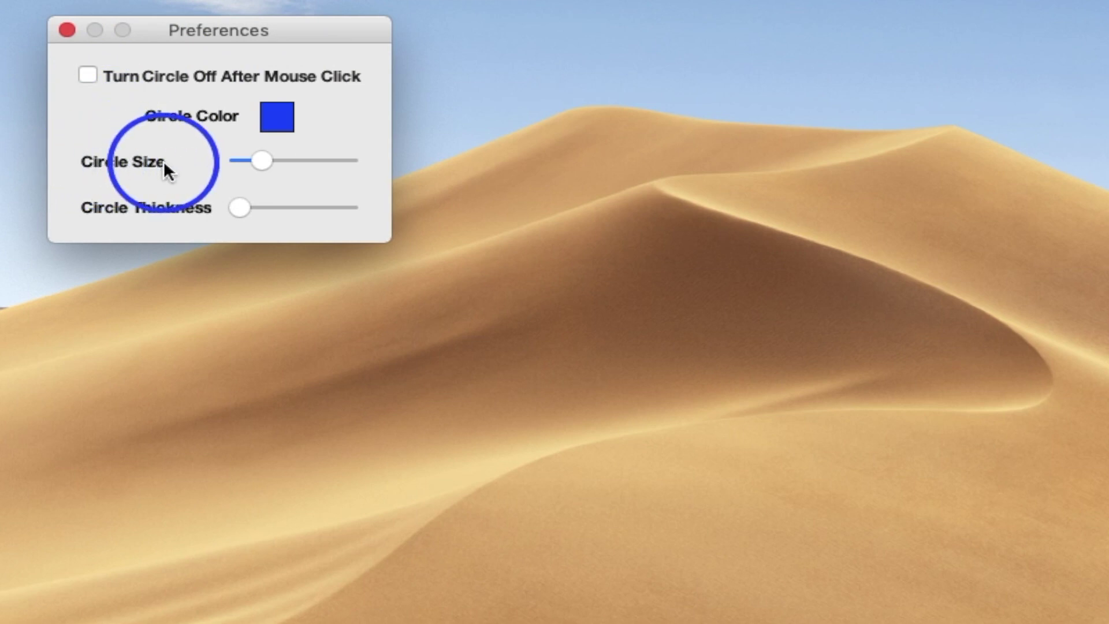
Step: Try larger and smaller settings for the highlight circle's size
left_click(264, 161)
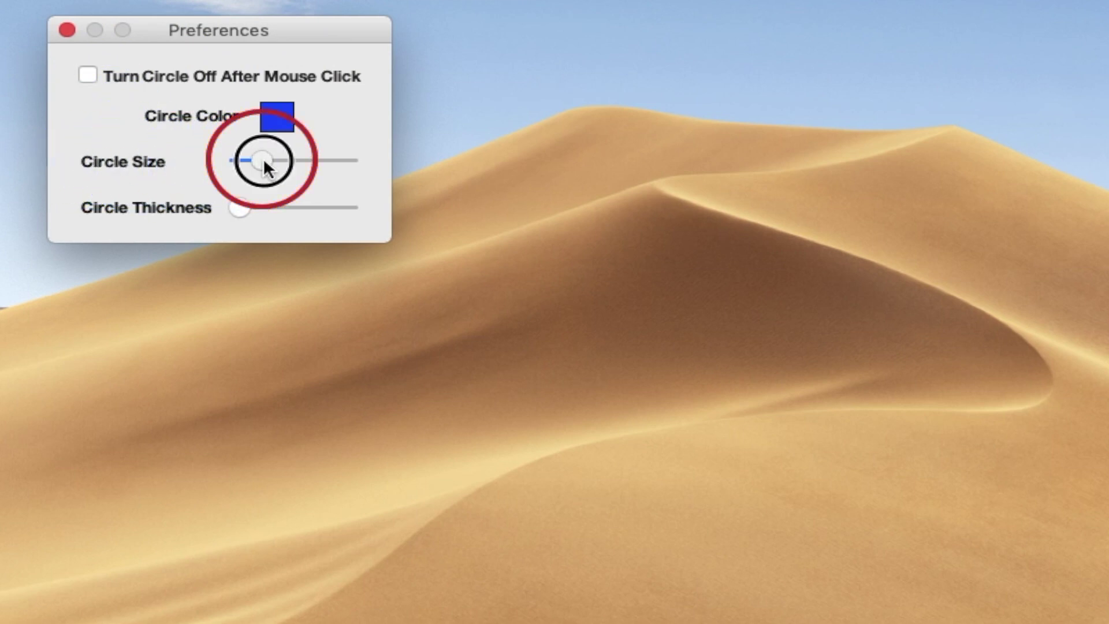
mouse_move(310, 162)
left_mouse_down()
mouse_move(340, 163)
mouse_move(322, 162)
left_mouse_up()
left_click_drag(243, 166, 245, 165)
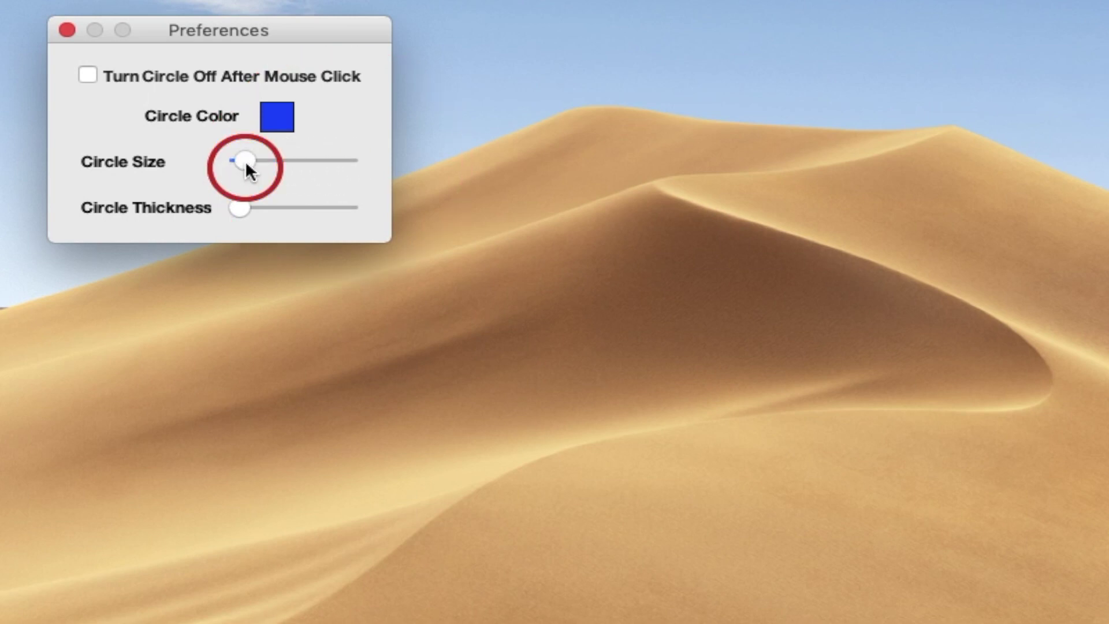
left_click(245, 163)
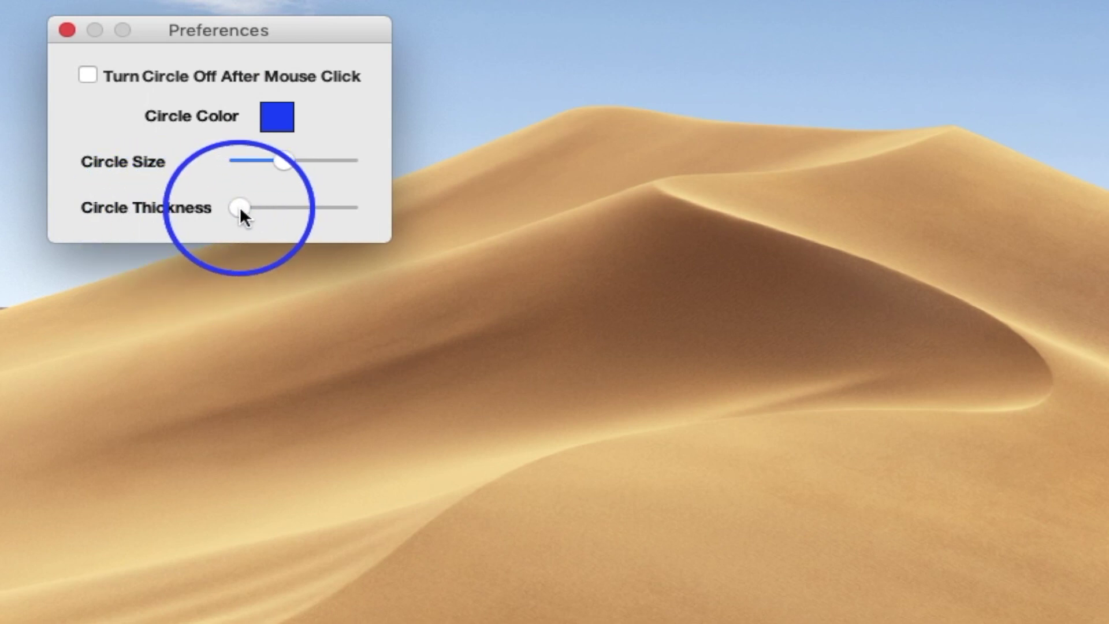
Step: Try a thicker outline for the highlight circle and return the thickness to its minimum
left_click_drag(319, 225, 334, 213)
left_click(335, 215)
left_click_drag(254, 204, 240, 207)
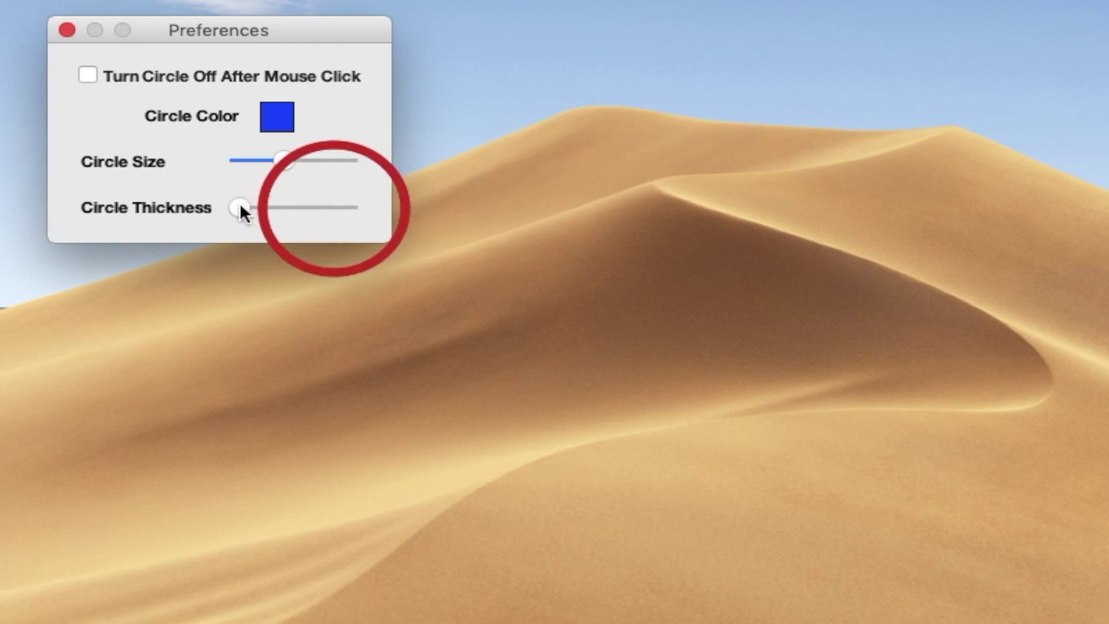
Step: Set the highlight circle's size to about one third of its range and close the preferences
left_click(284, 160)
left_click_drag(257, 160, 289, 163)
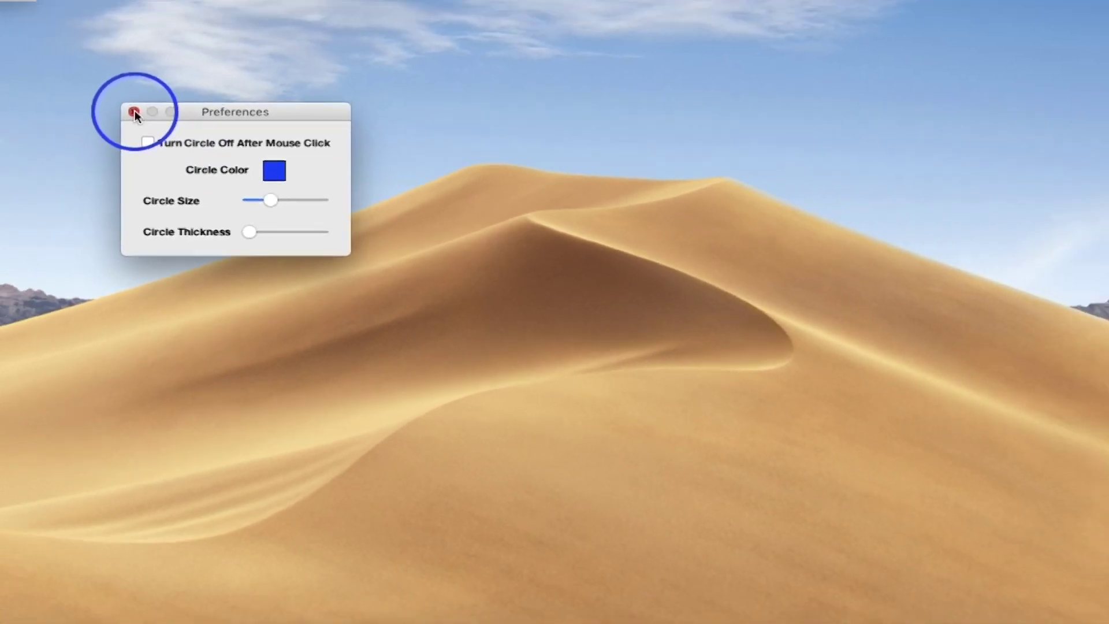
left_click(82, 38)
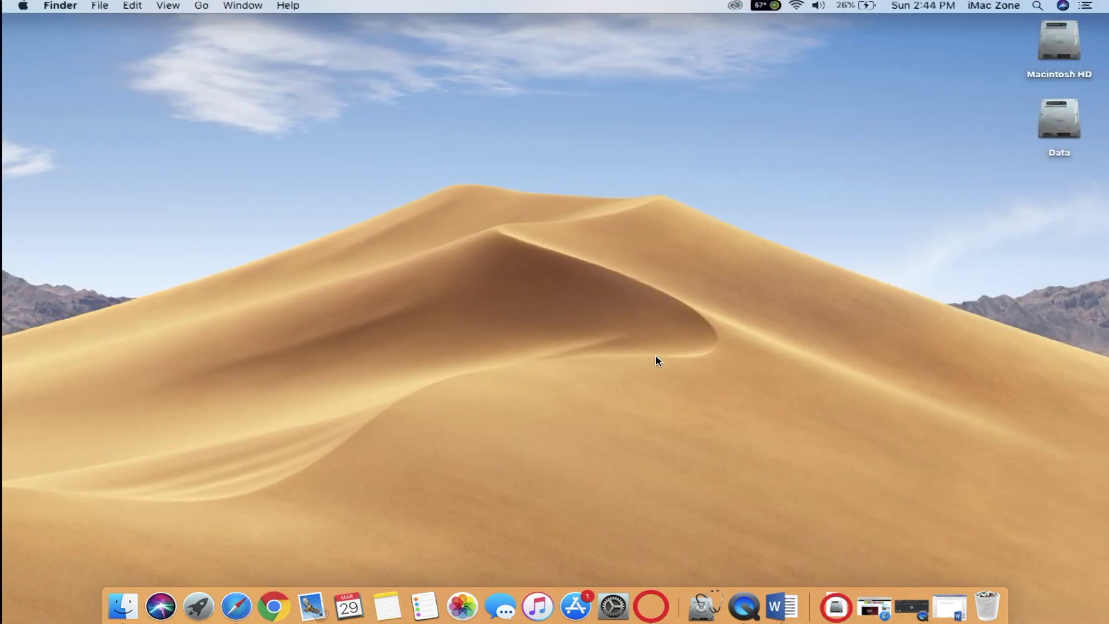